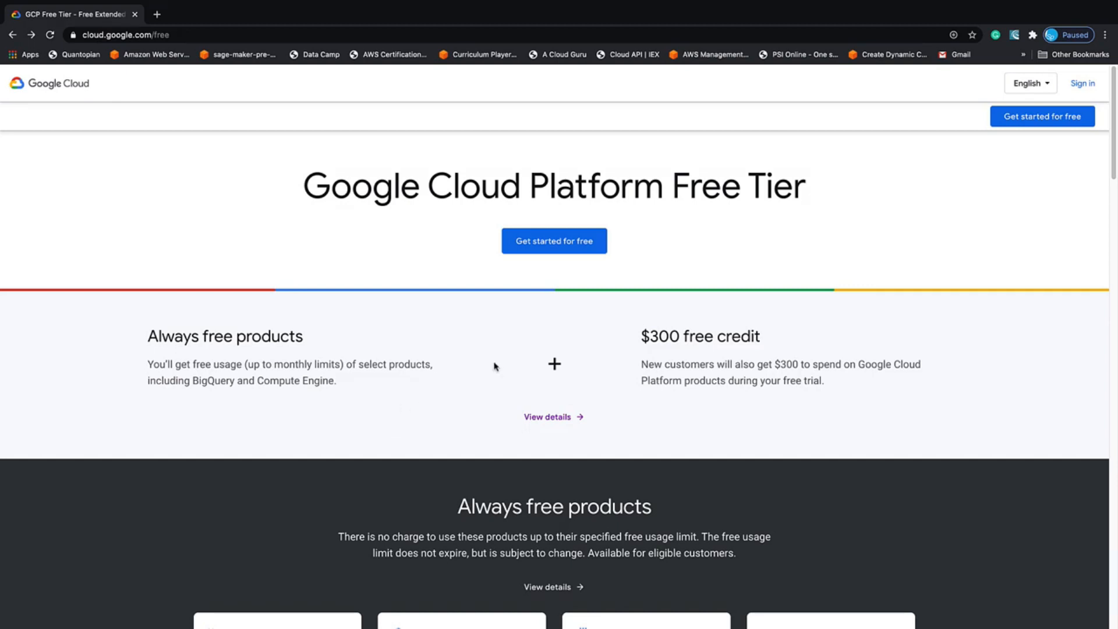
Get started with the Google Cloud free tier and create a new project named demo-gcp
click(542, 245)
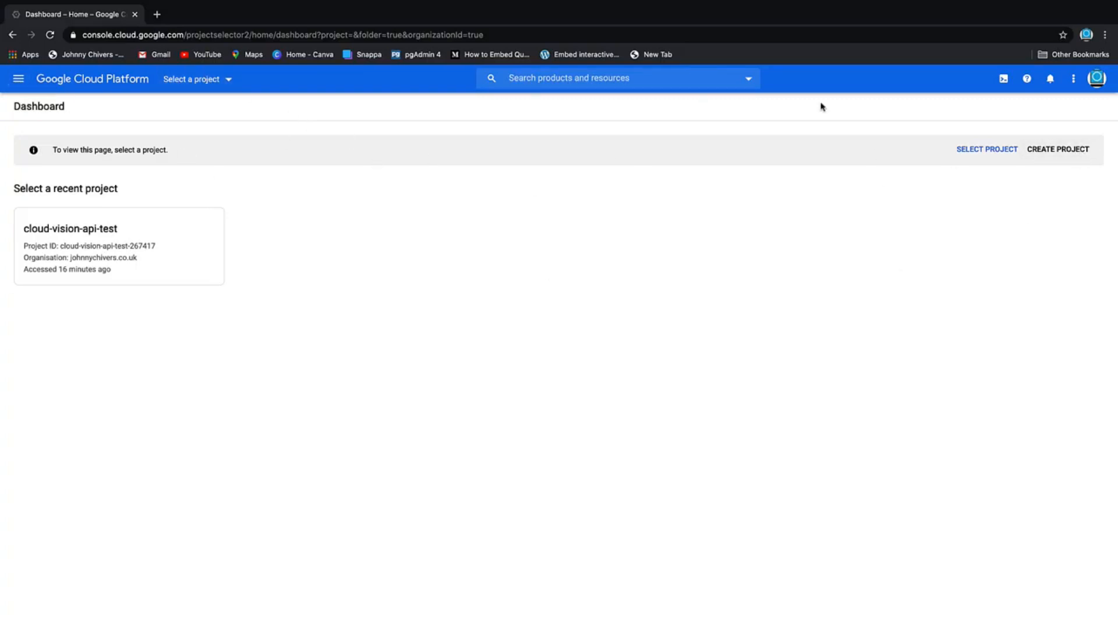
click(226, 82)
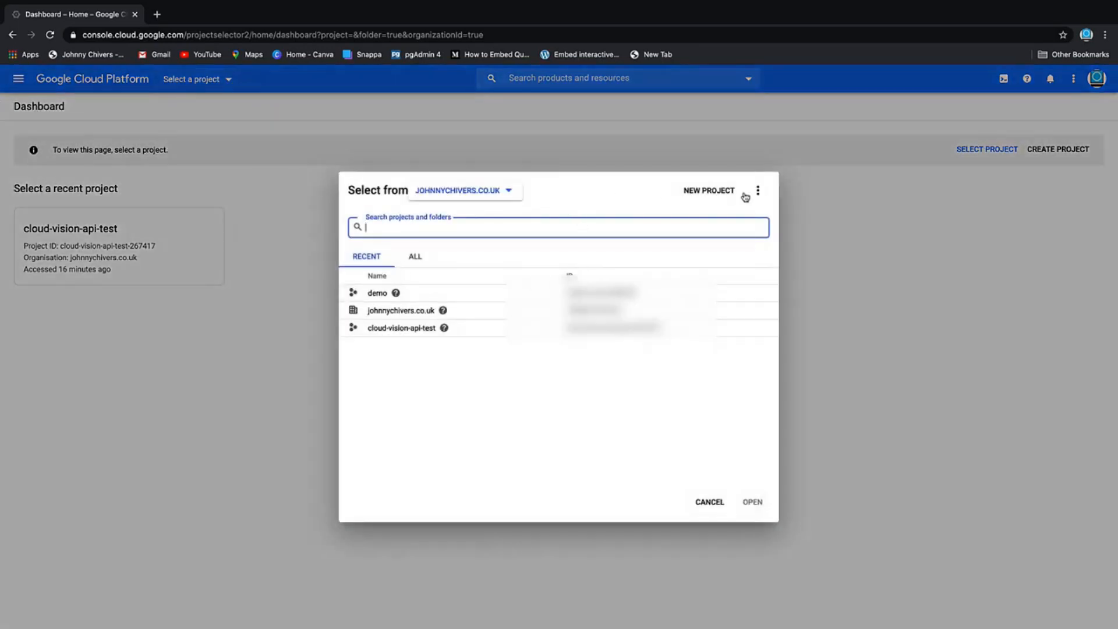
click(723, 194)
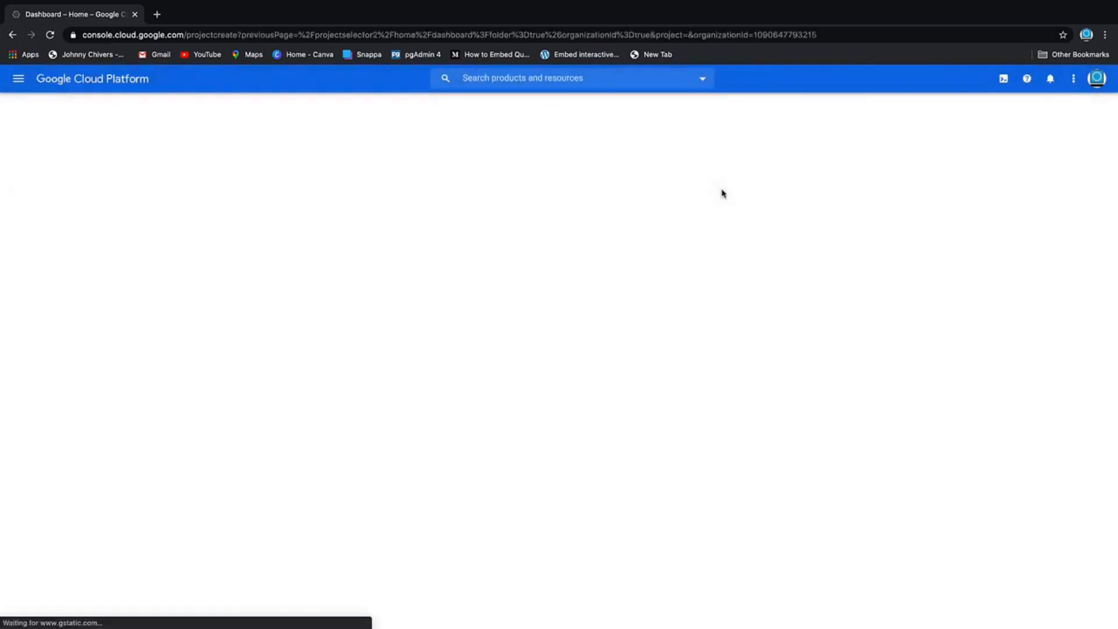
key(BackSpace)
text(demo-gcp)
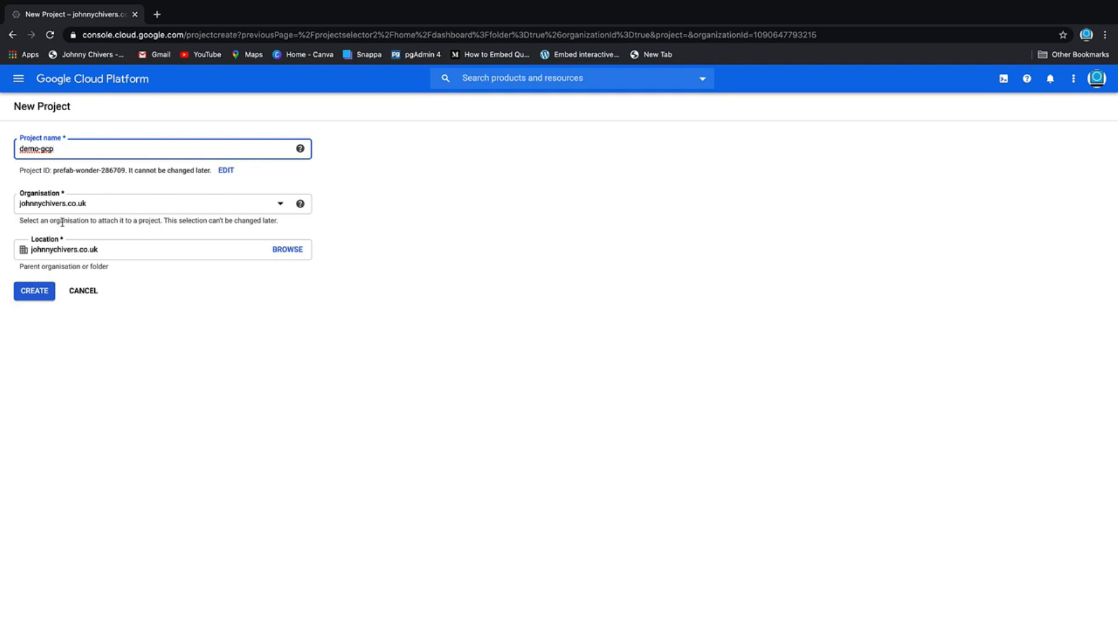
click(34, 297)
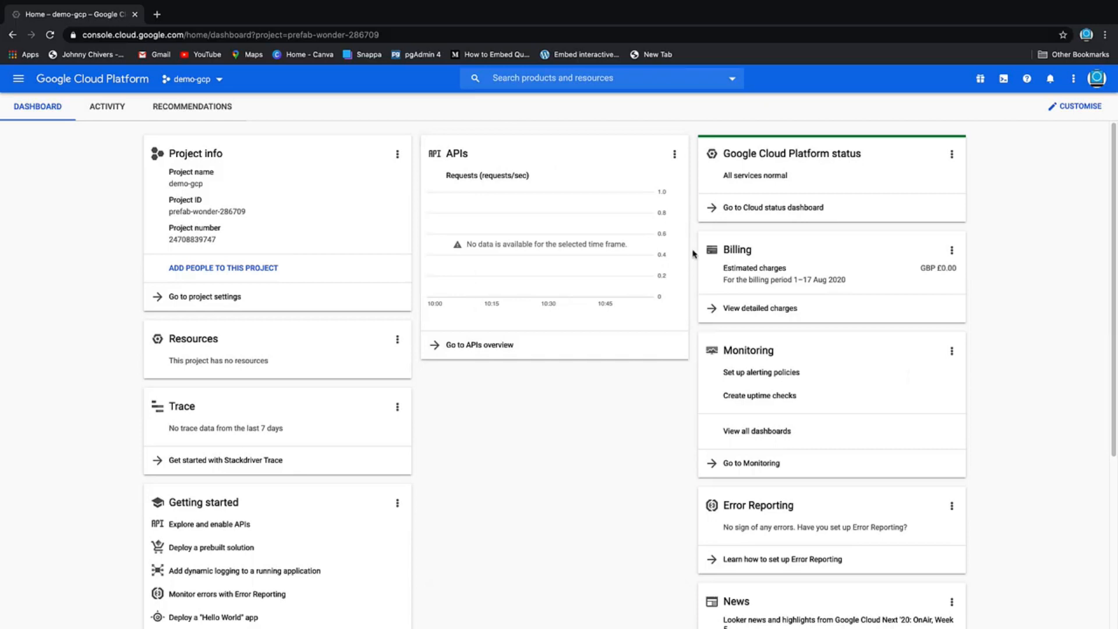
Search for "compute" and open the Compute Engine service in the demo-gcp project
click(595, 81)
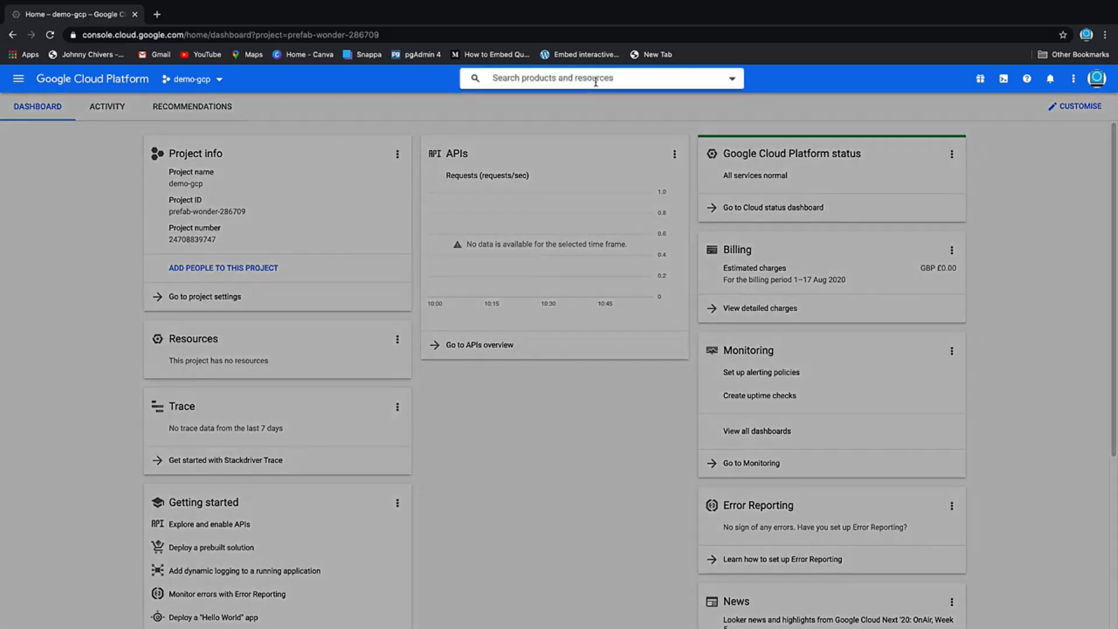
text(compute)
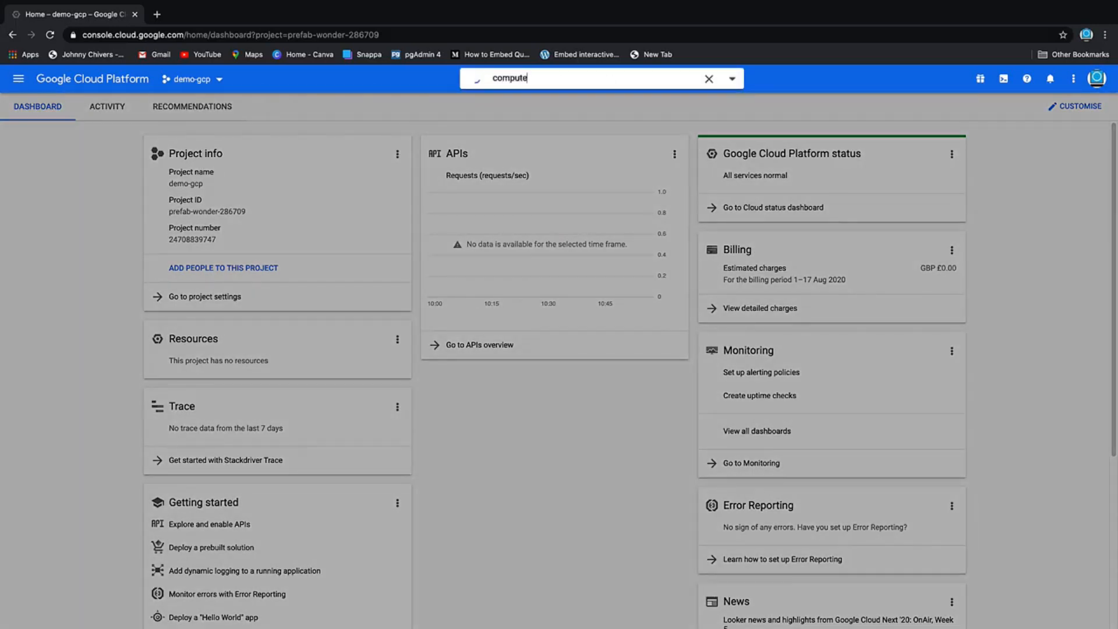
click(580, 124)
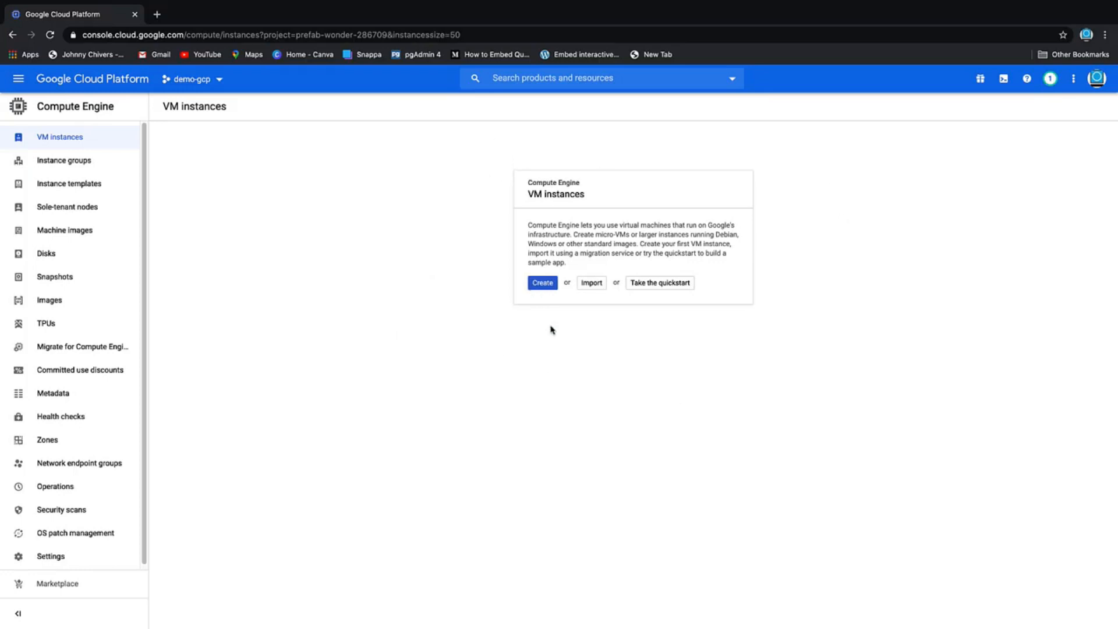
Start creating a VM instance and name it demo
click(547, 285)
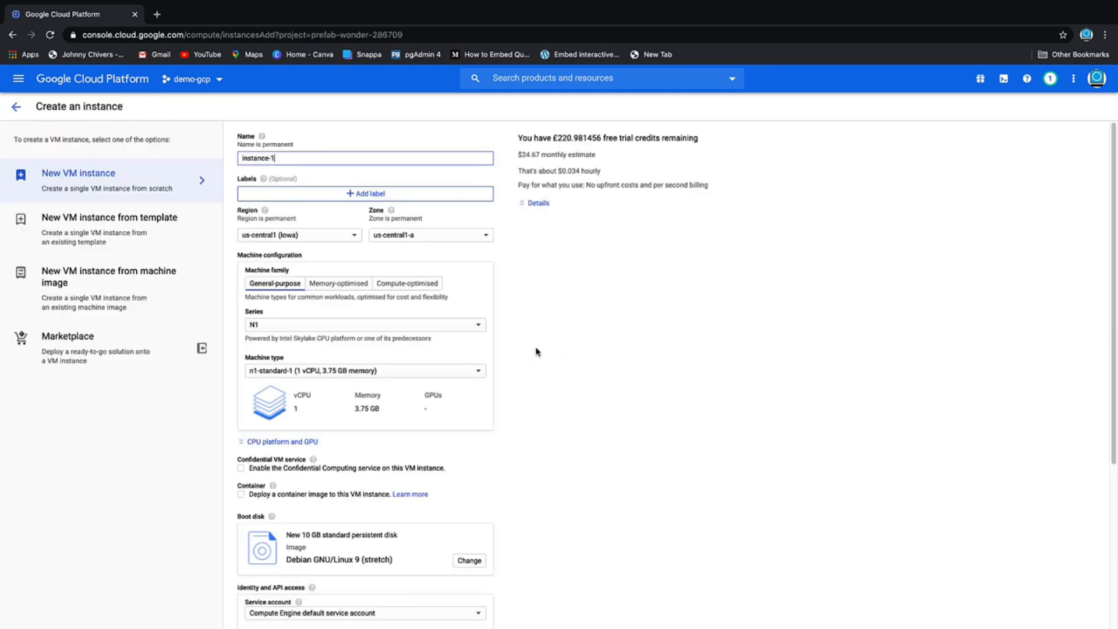
drag(291, 158, 180, 163)
key(BackSpace)
text(dem)
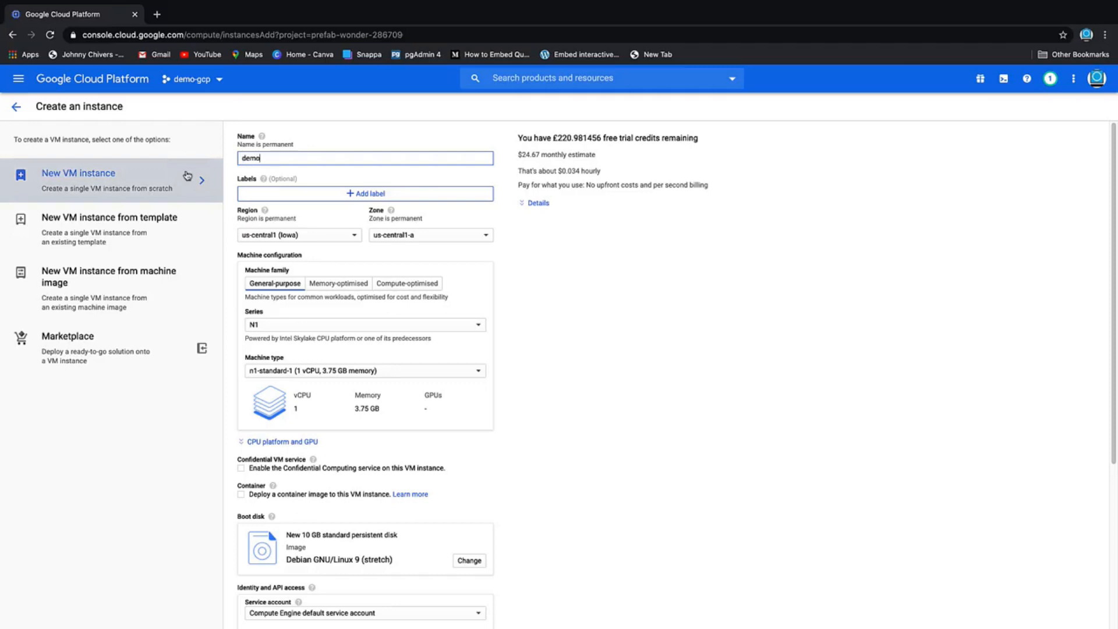
text(o)
Set the instance's region to europe-west2 (London) and its zone to europe-west2-c
click(355, 235)
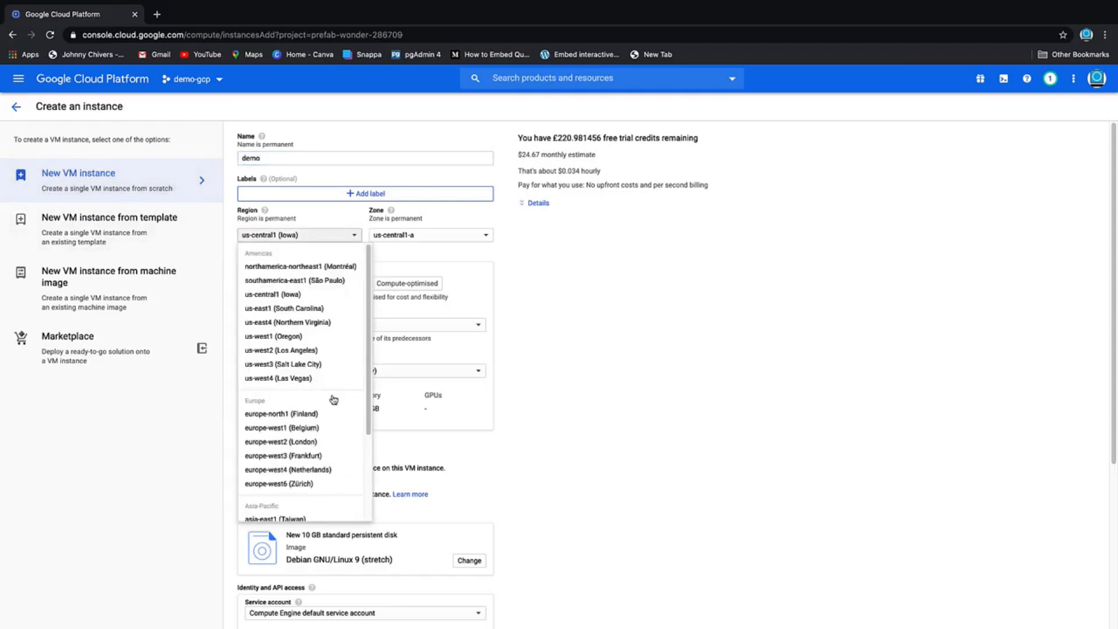
click(281, 441)
click(454, 239)
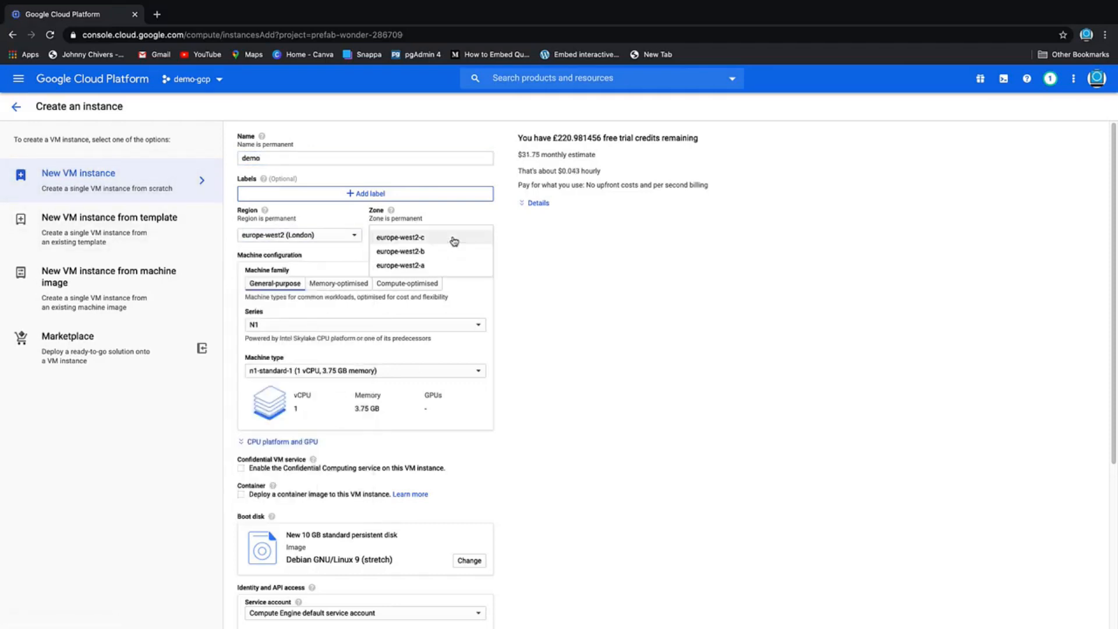
click(455, 239)
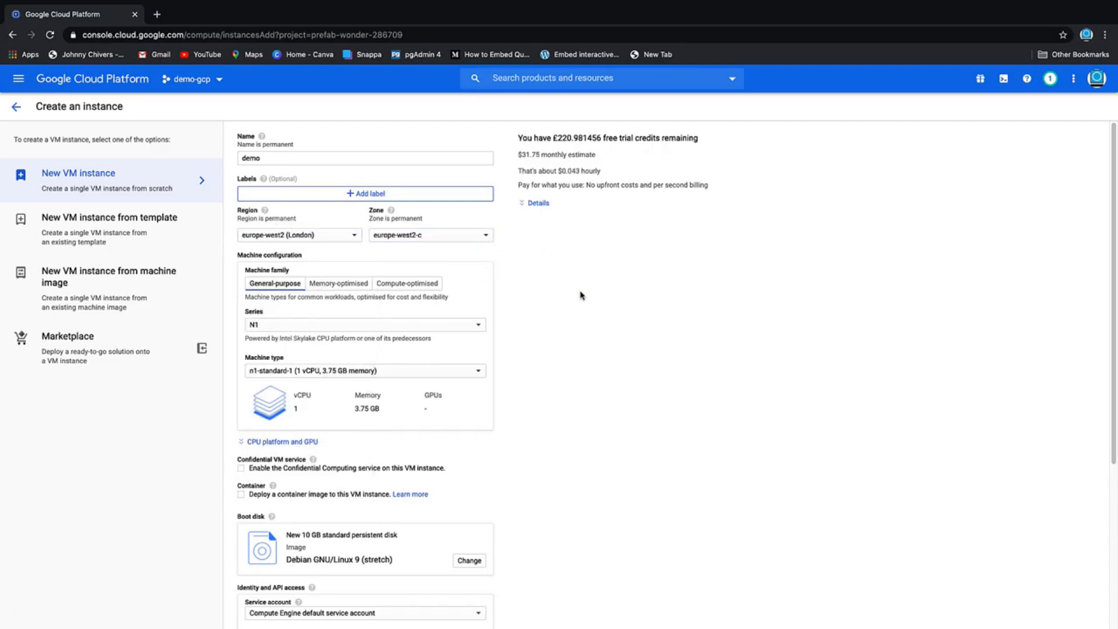
Set the instance's machine type to f1-micro (1 vCPU, 614 MB memory)
scroll(439, 394, down, 1)
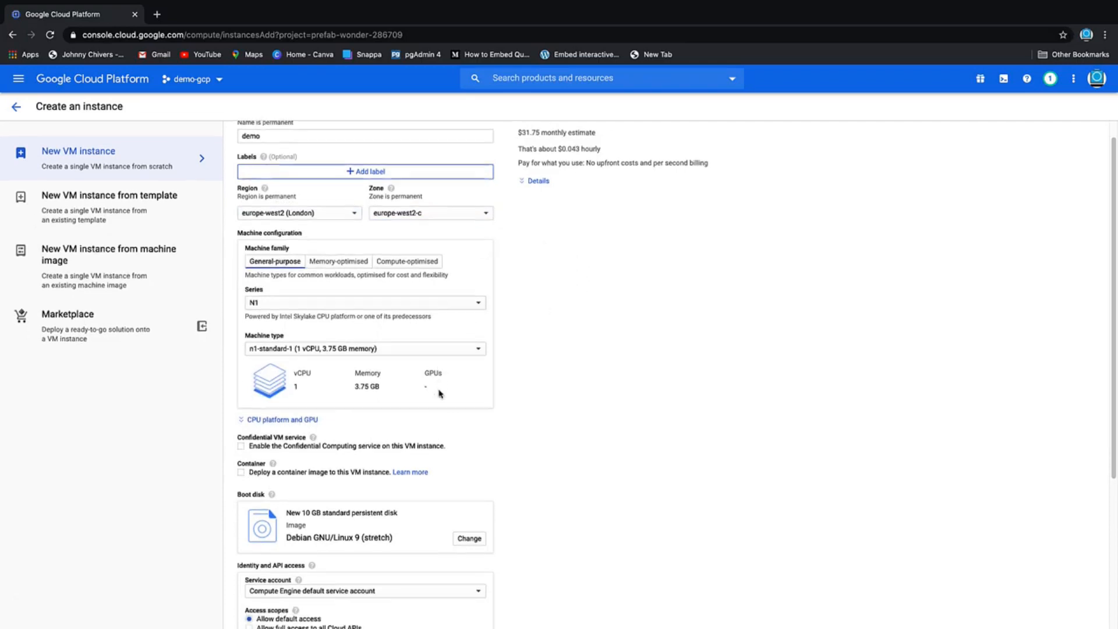
click(343, 349)
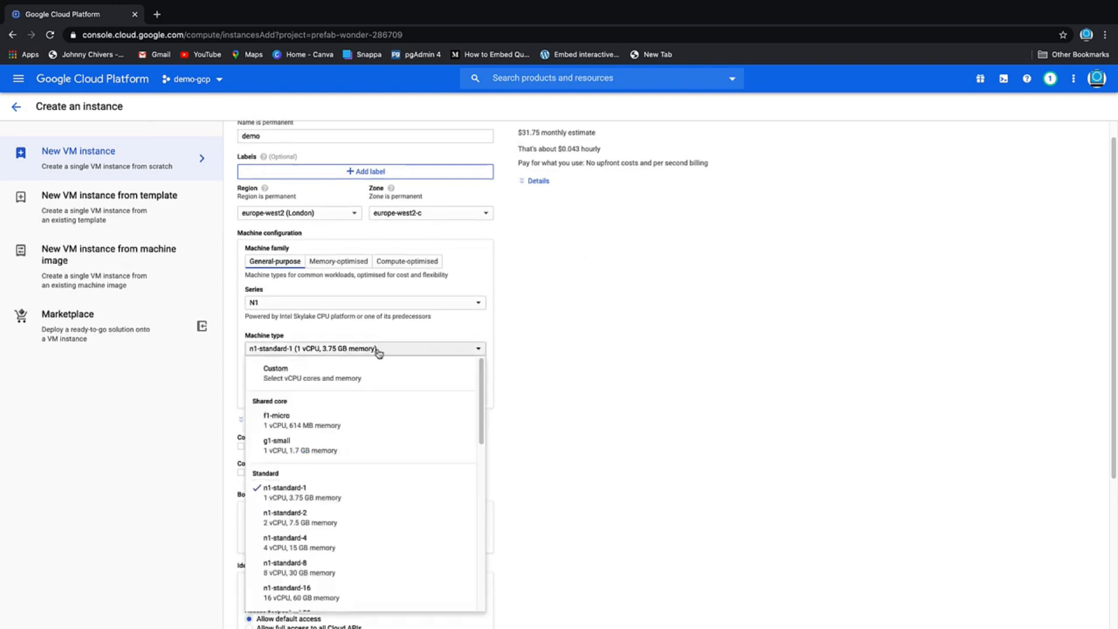
click(344, 424)
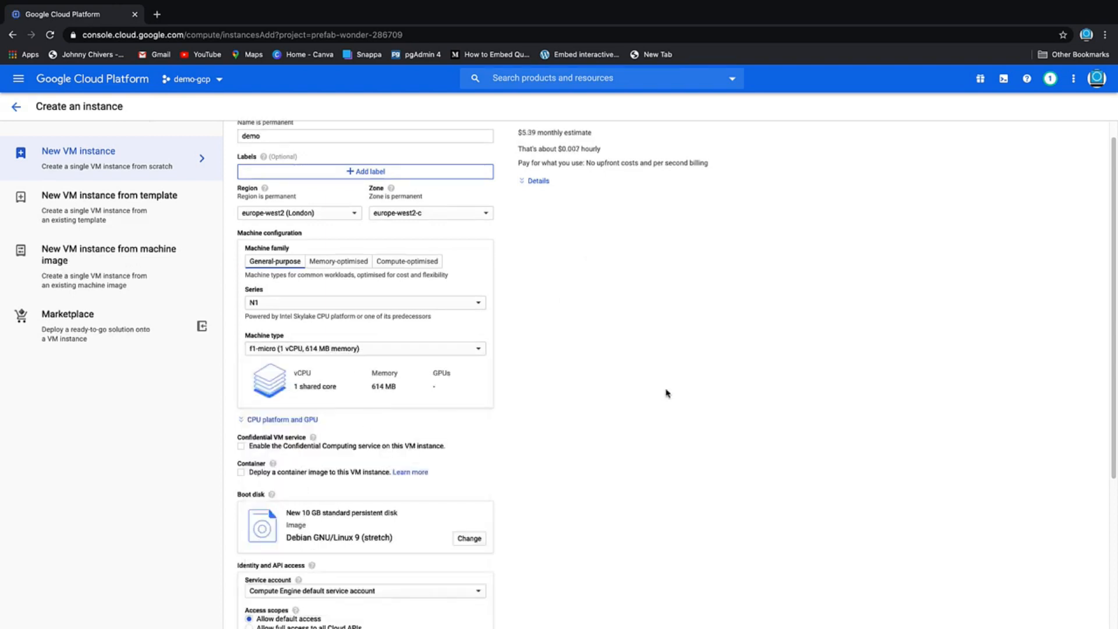
Allow HTTP traffic through the instance's firewall and create the VM
scroll(527, 407, down, 1)
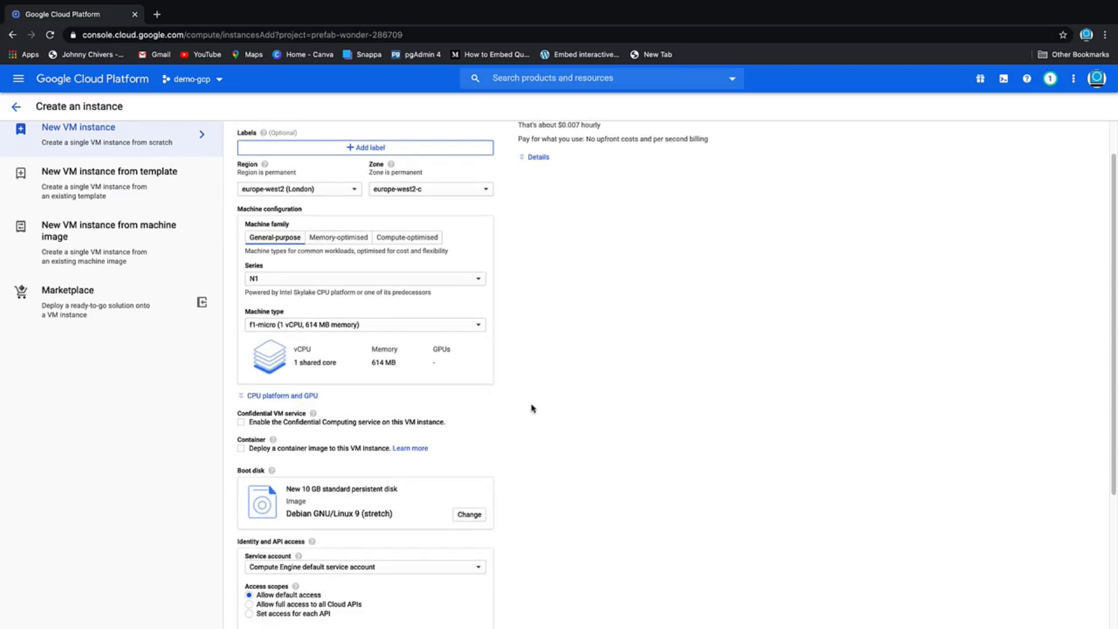
scroll(531, 407, down, 1)
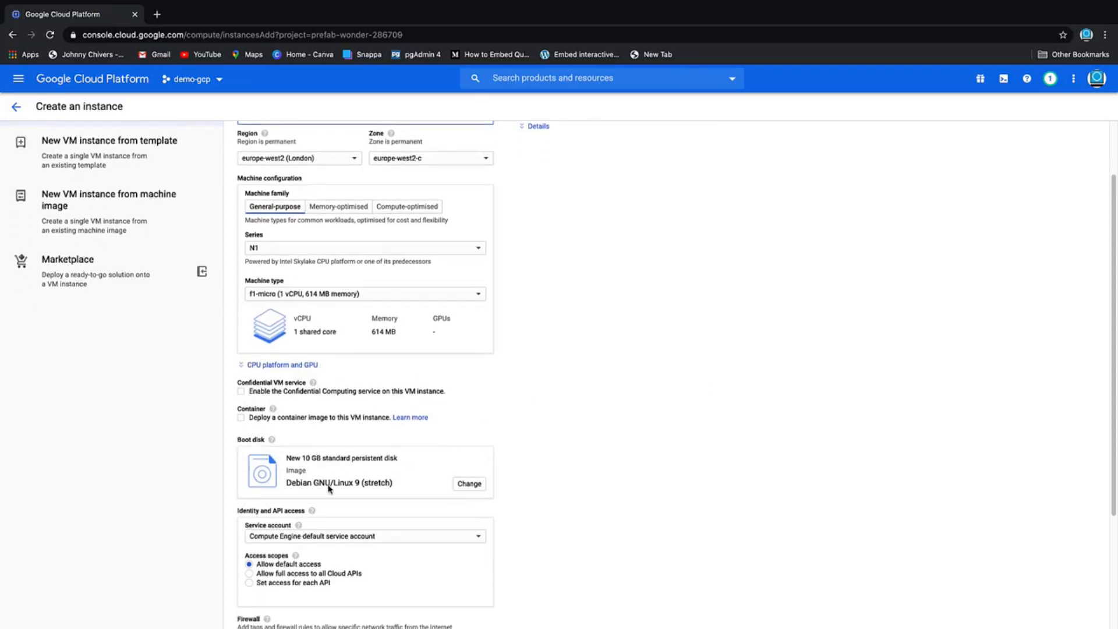
scroll(387, 464, down, 1)
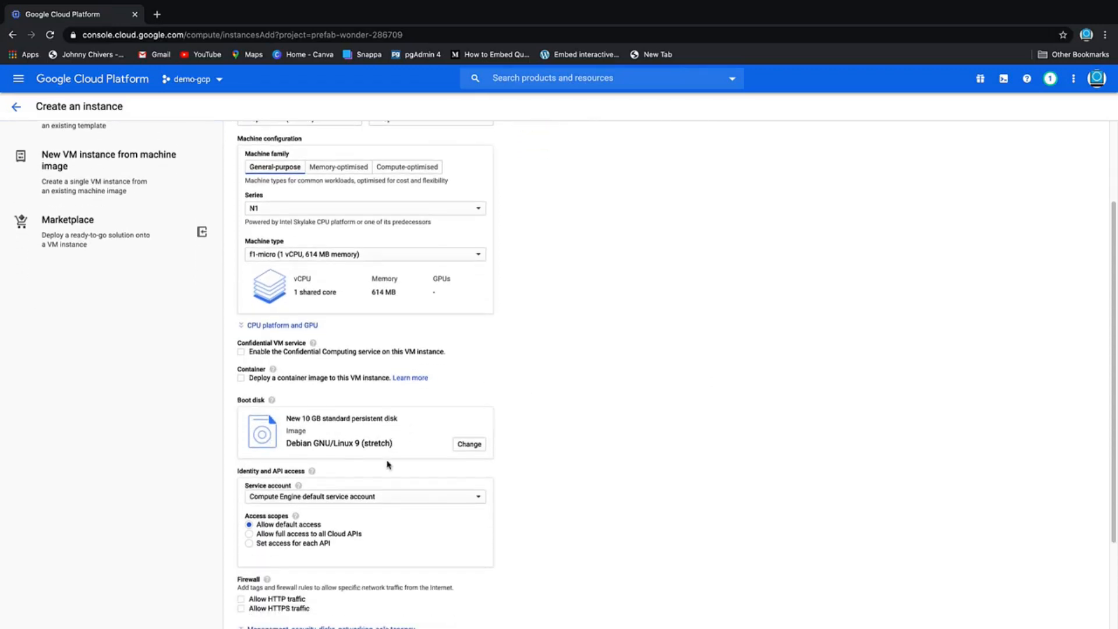
scroll(408, 461, down, 2)
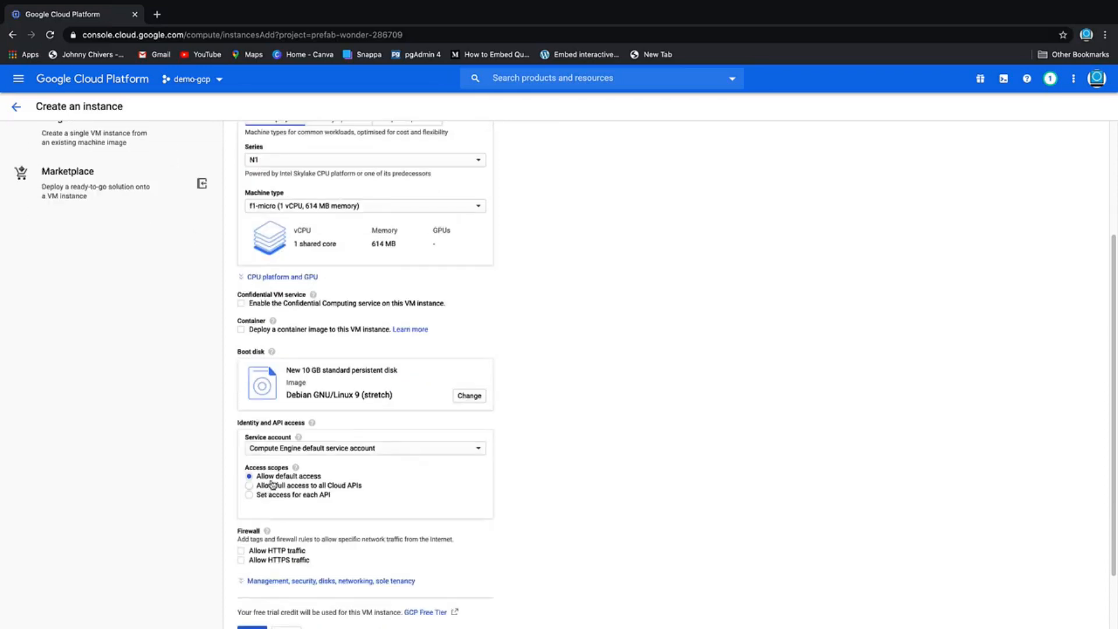
scroll(343, 481, down, 2)
click(241, 477)
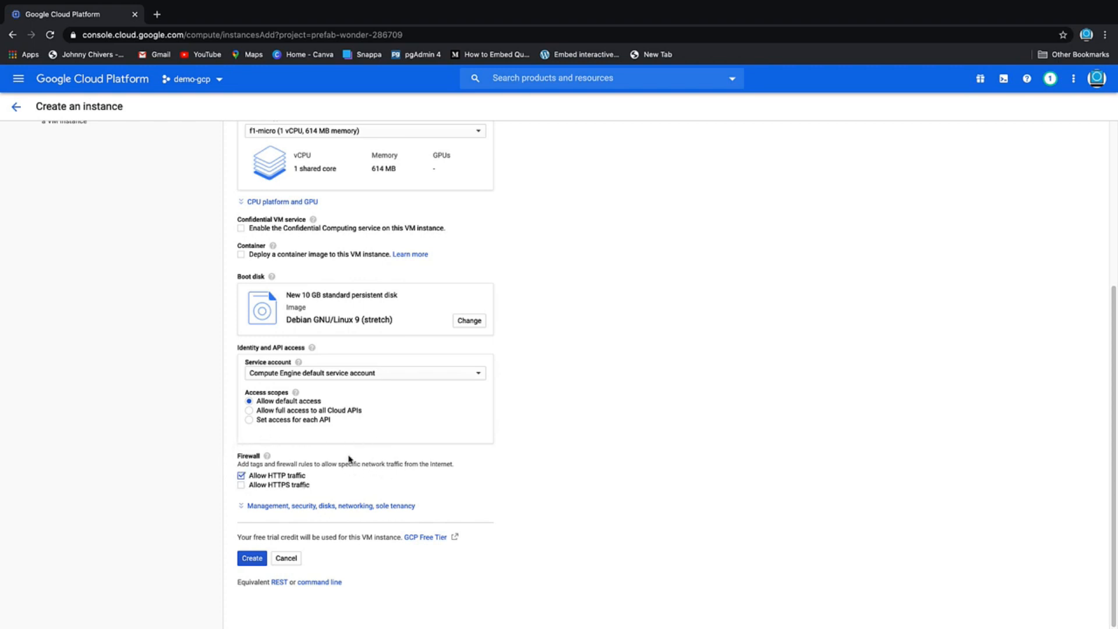
drag(308, 542, 402, 538)
click(264, 563)
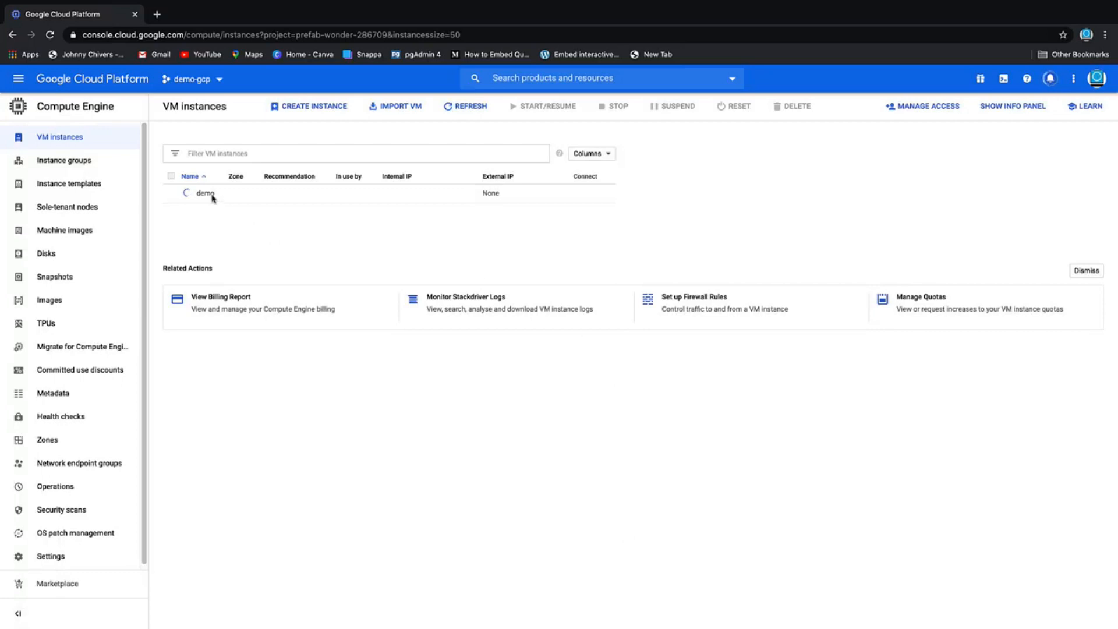
Connect to the demo instance over SSH and list the home directory with ls
mouse_move(188, 195)
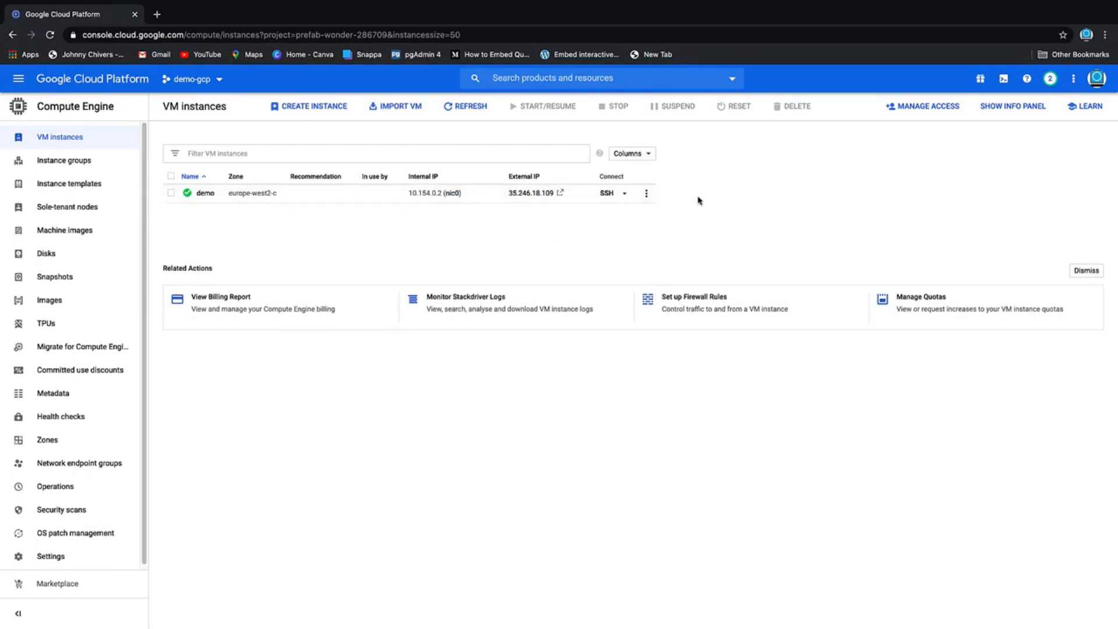
click(609, 197)
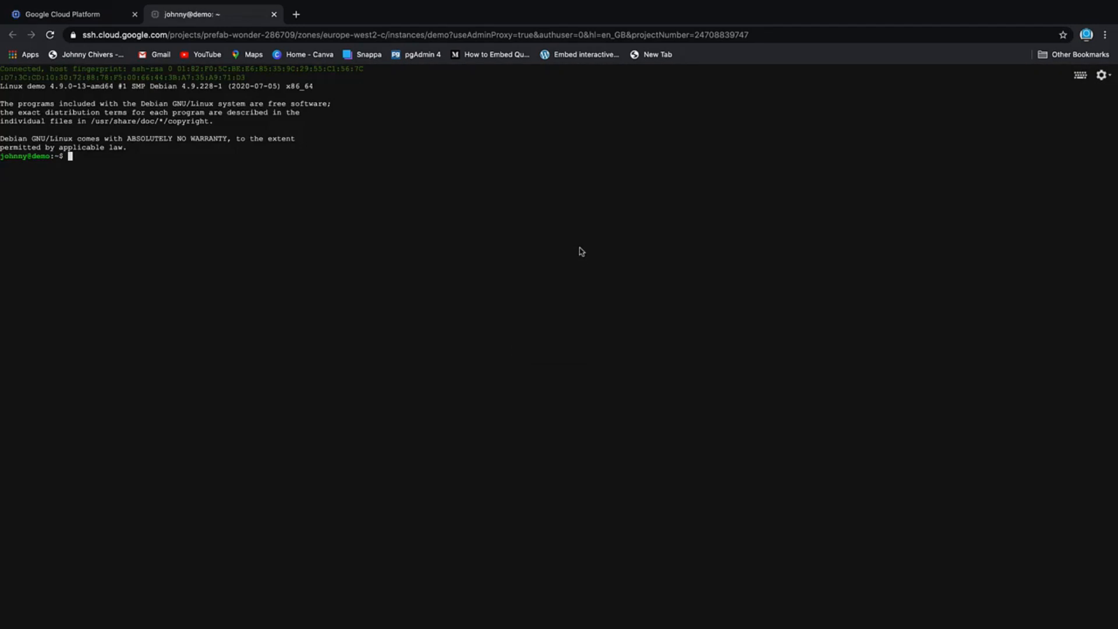
text(ls)
key(Return)
Switch to the root user with sudo su, change to the / directory and list its contents
text(sudo su)
key(Return)
text(cd /)
key(Return)
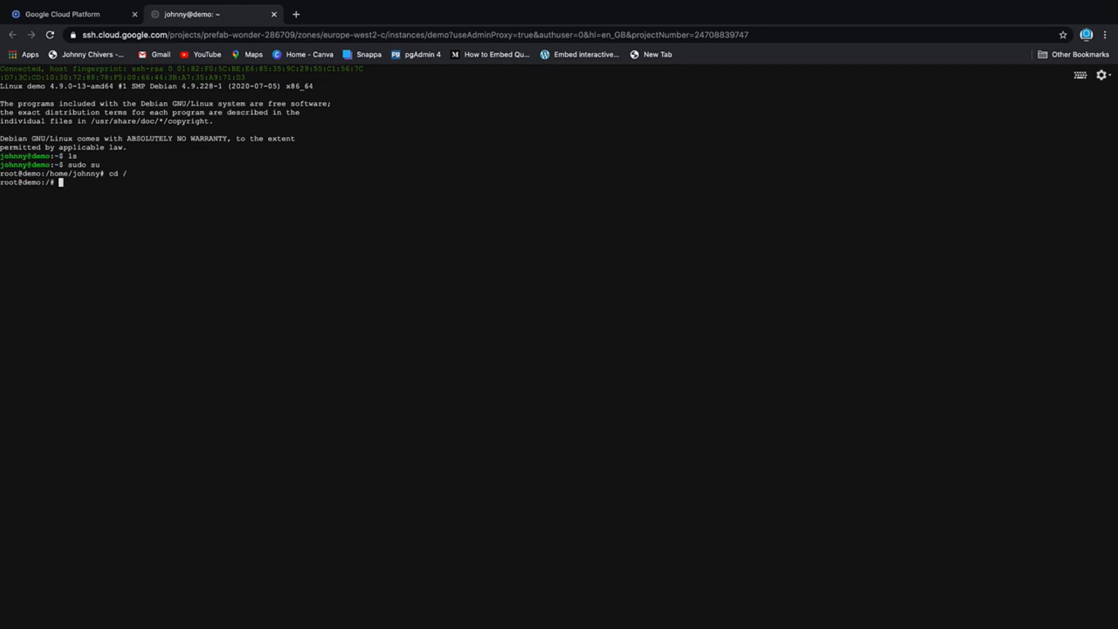
text(ls)
key(Return)
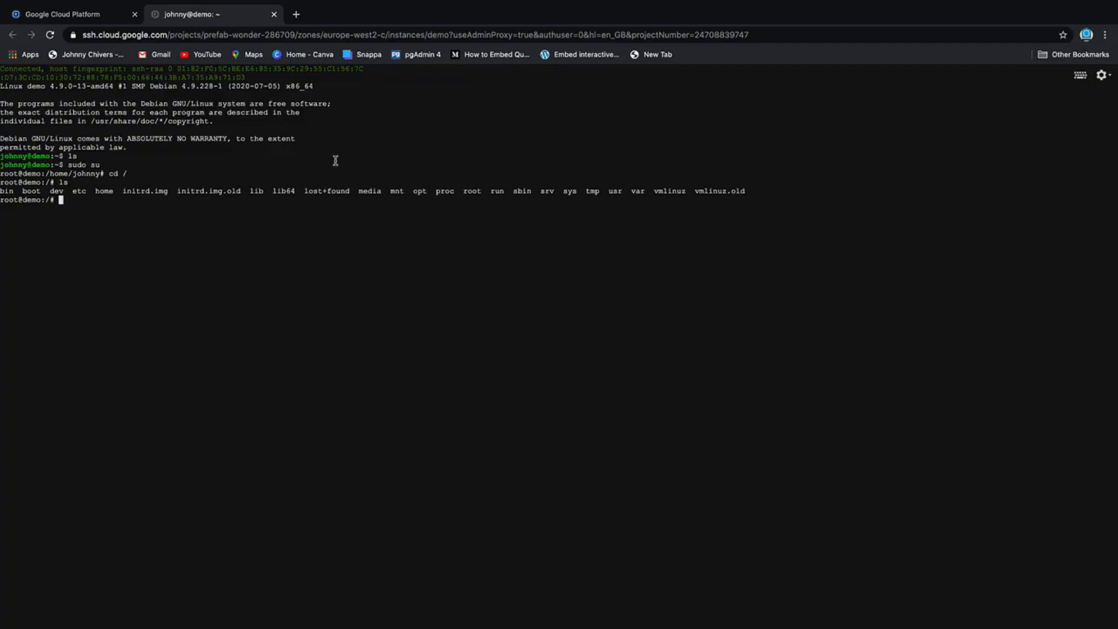
Close the SSH session and return to the demo-gcp project's dashboard
click(274, 14)
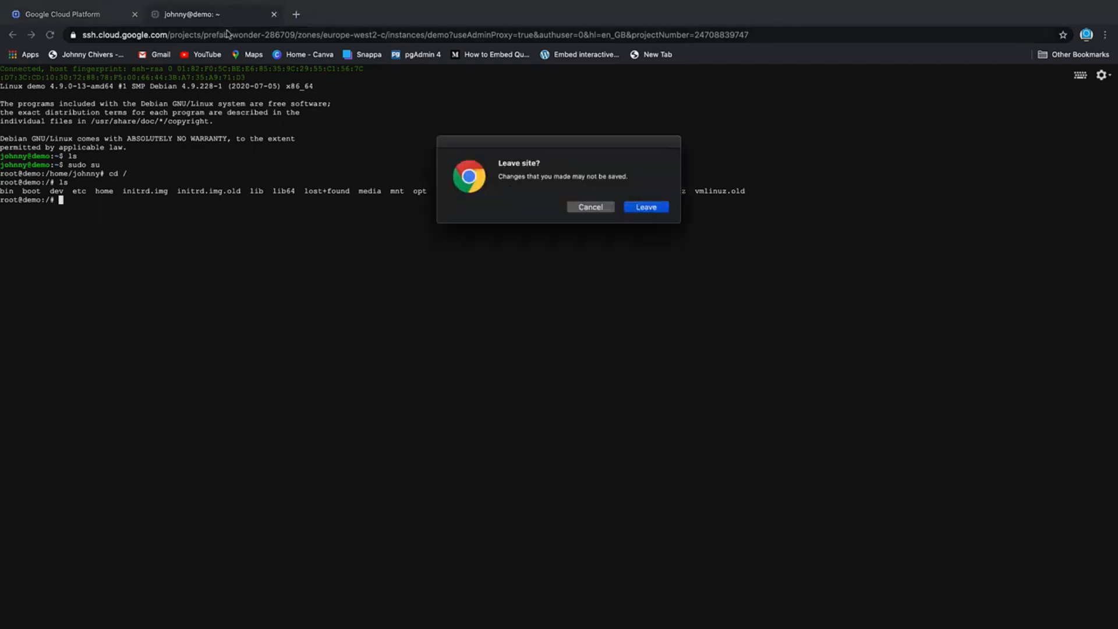
click(659, 207)
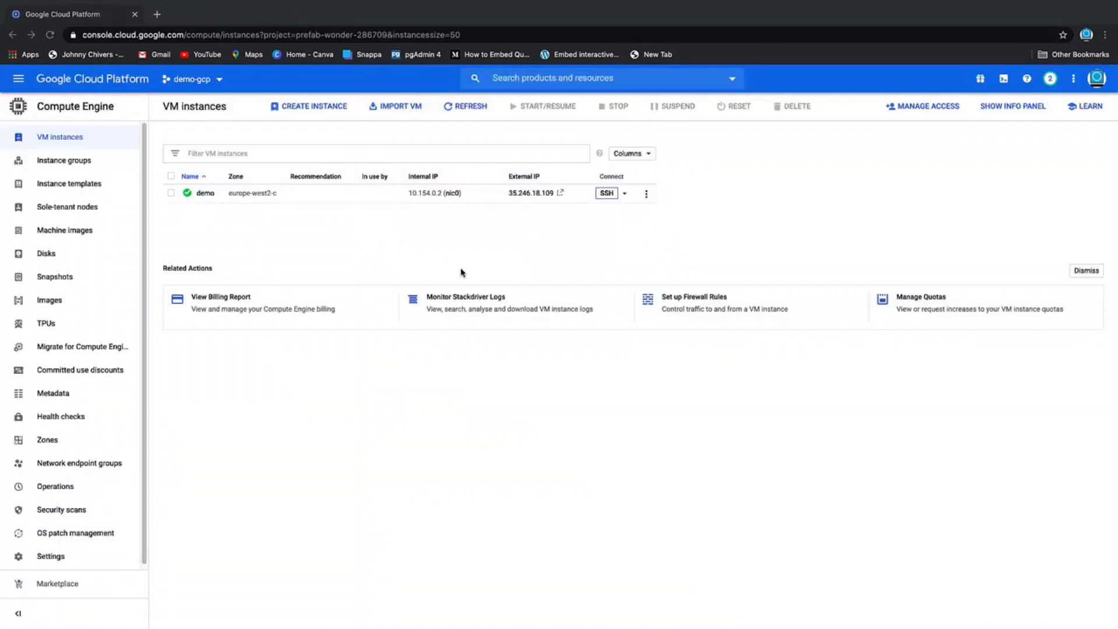
click(195, 82)
click(396, 294)
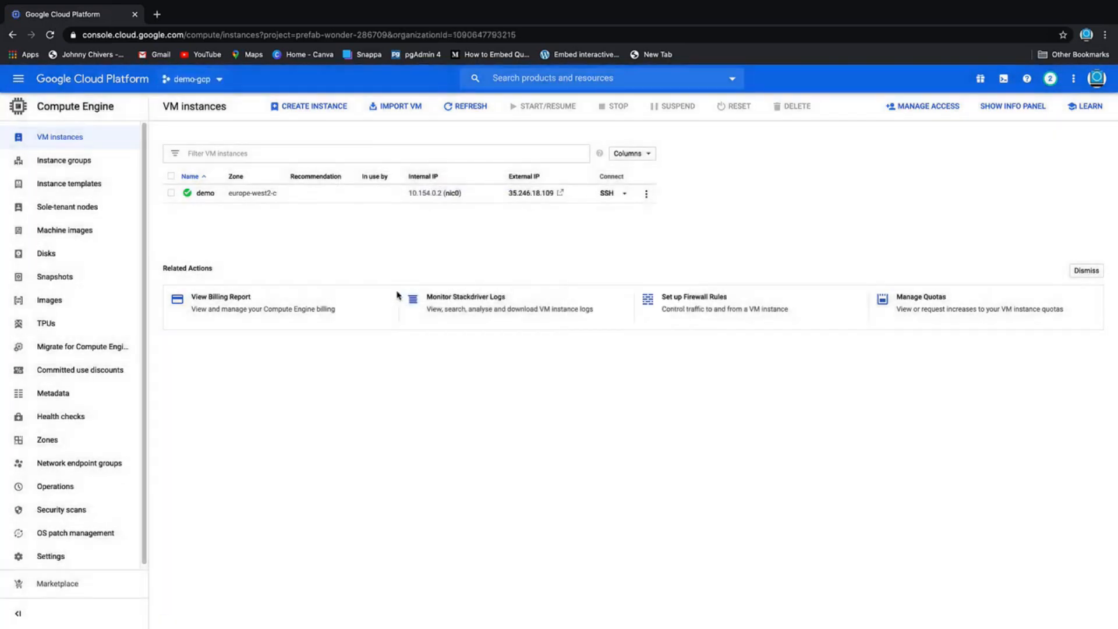
click(69, 81)
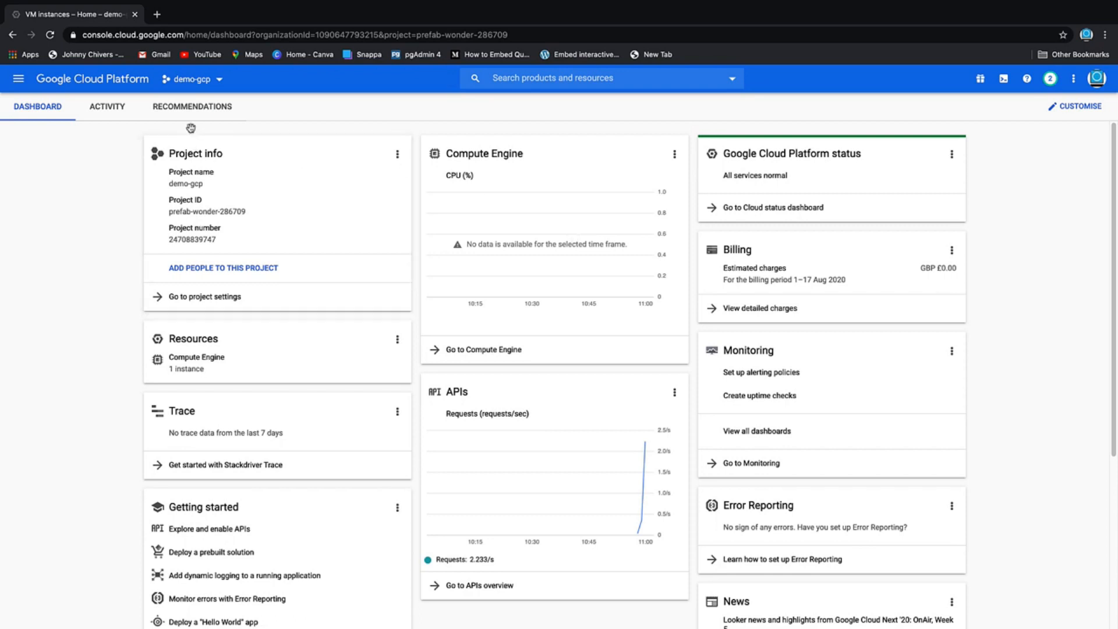
Shut down the demo-gcp project from its project settings, confirming with the project ID prefab-wonder-286709
click(219, 298)
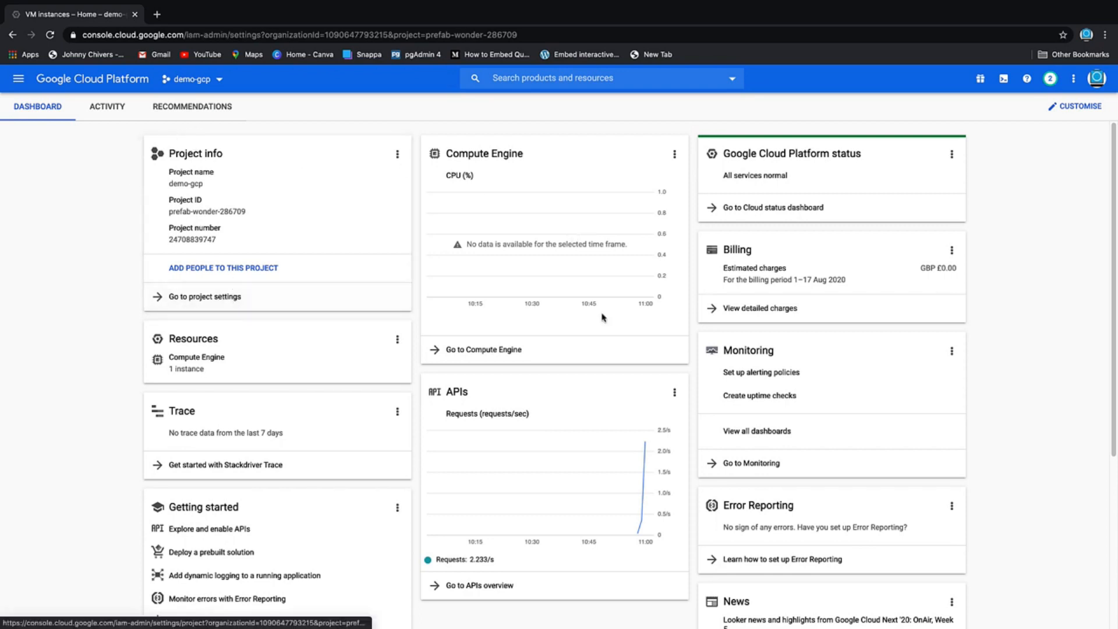
click(317, 107)
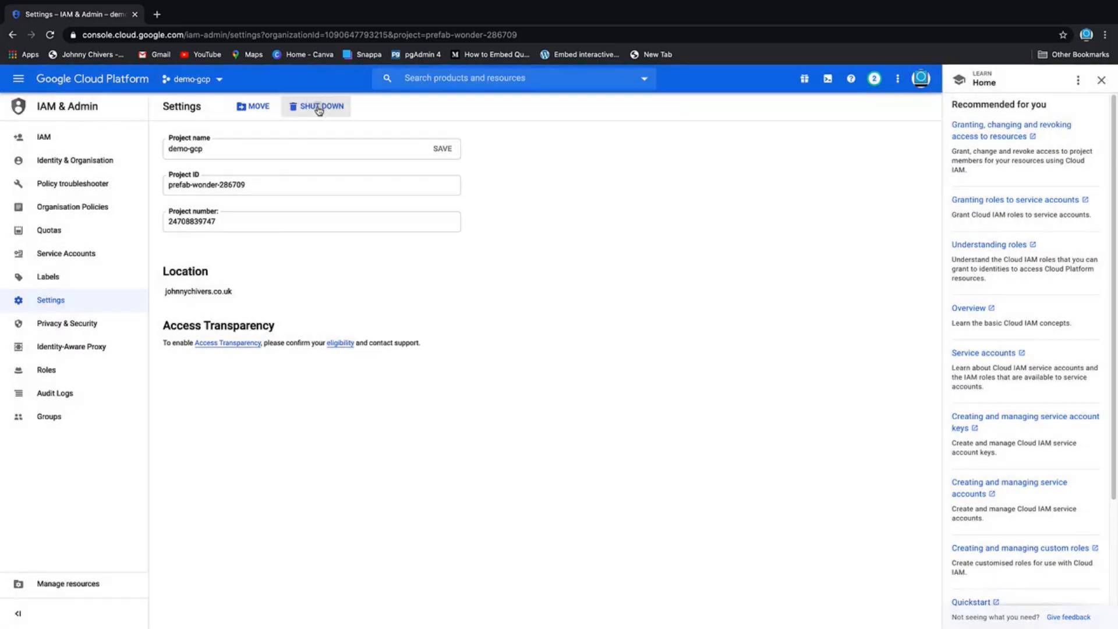
click(319, 107)
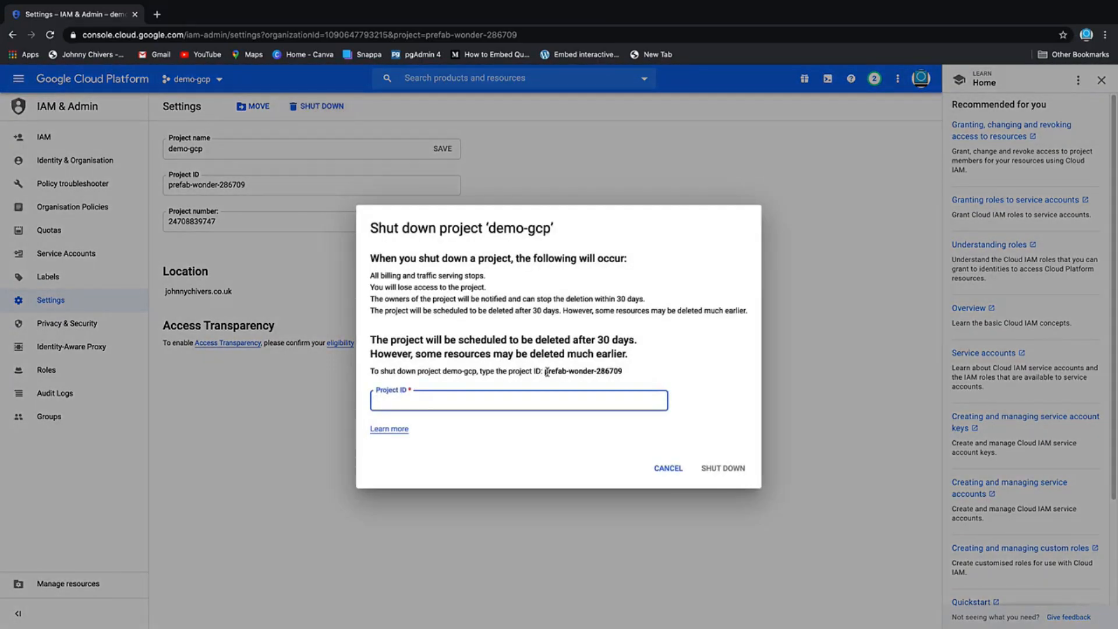
drag(547, 371, 622, 370)
key(super+c)
click(475, 398)
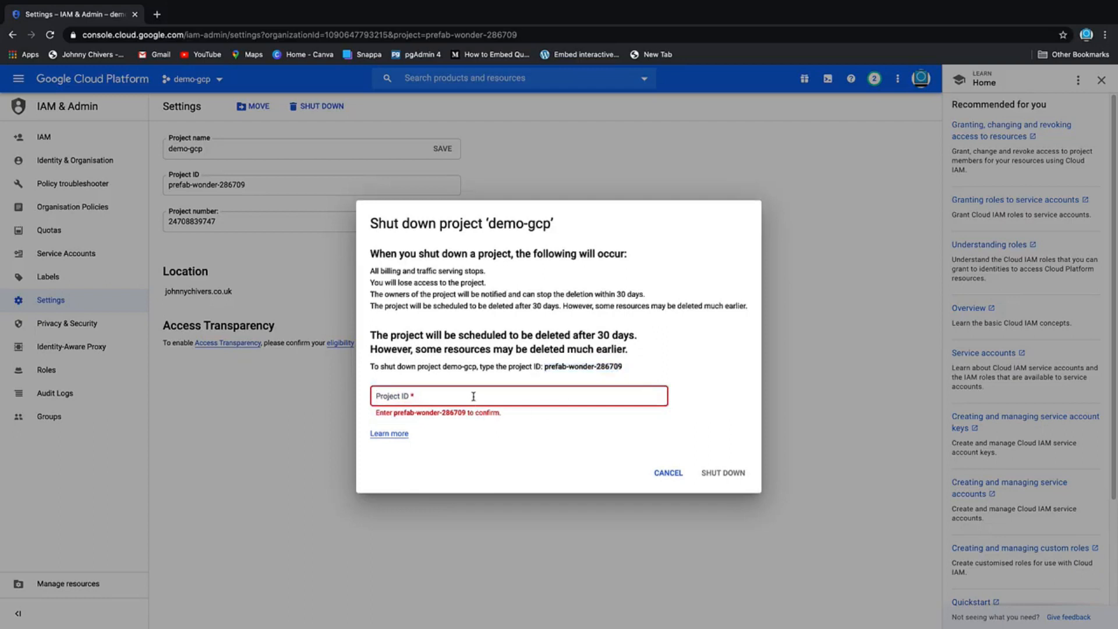
key(super+v)
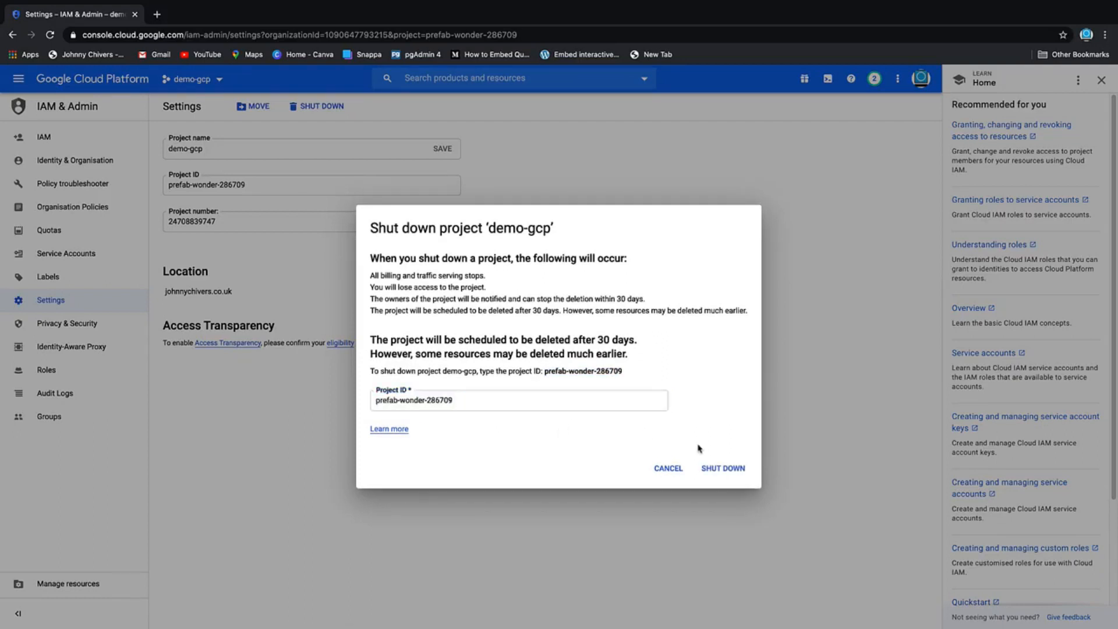
click(723, 473)
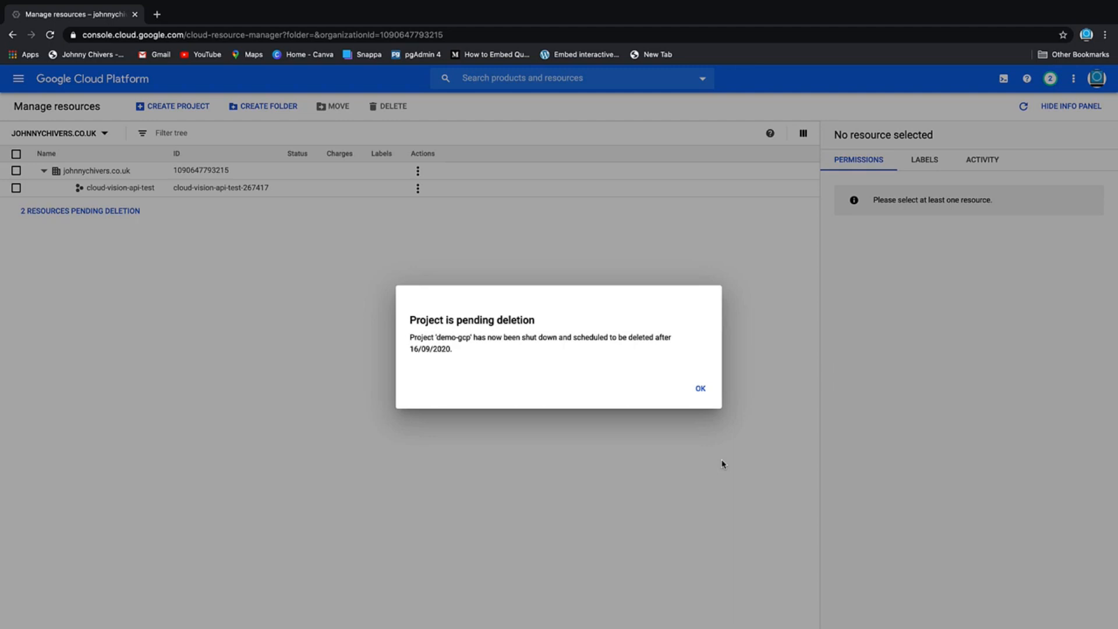
click(699, 390)
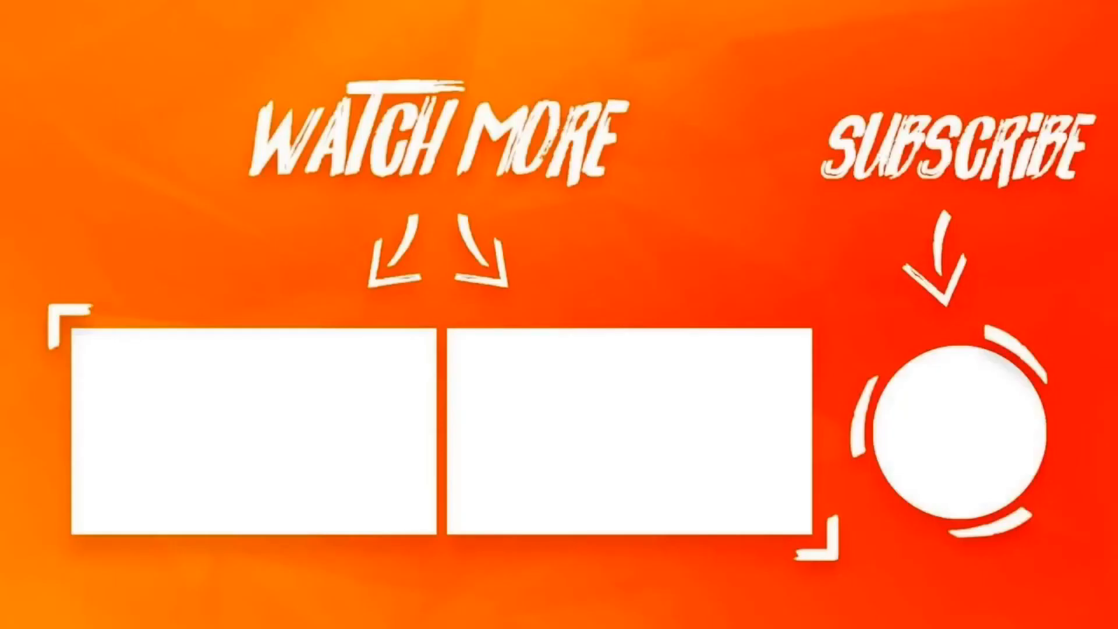